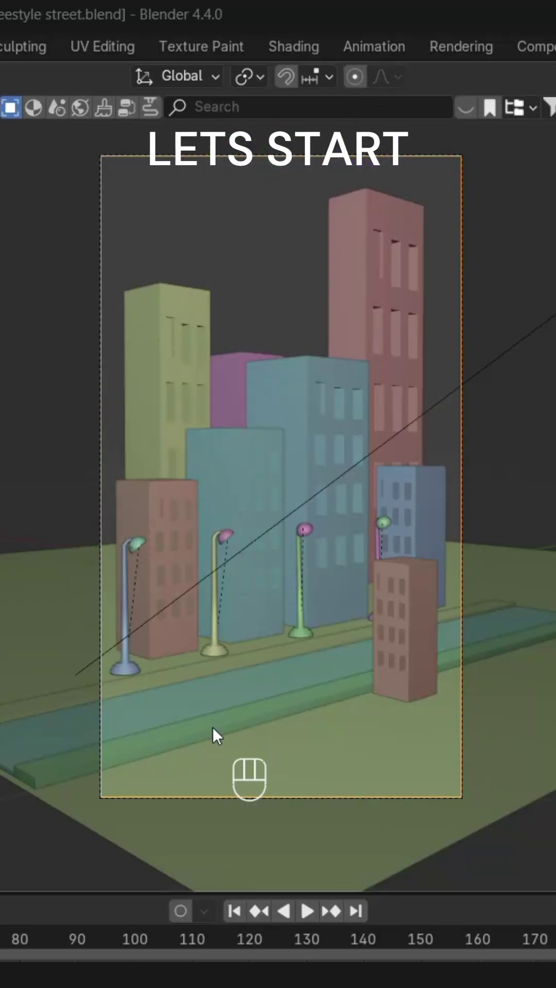
Deselect the camera and tick Freestyle in the Render properties
click(265, 792)
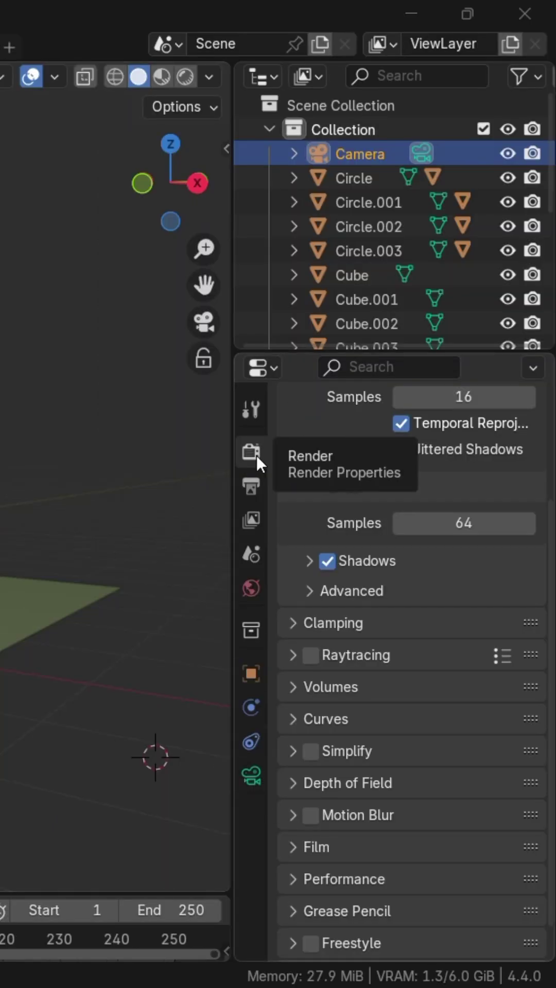
scroll(348, 571, down, 1)
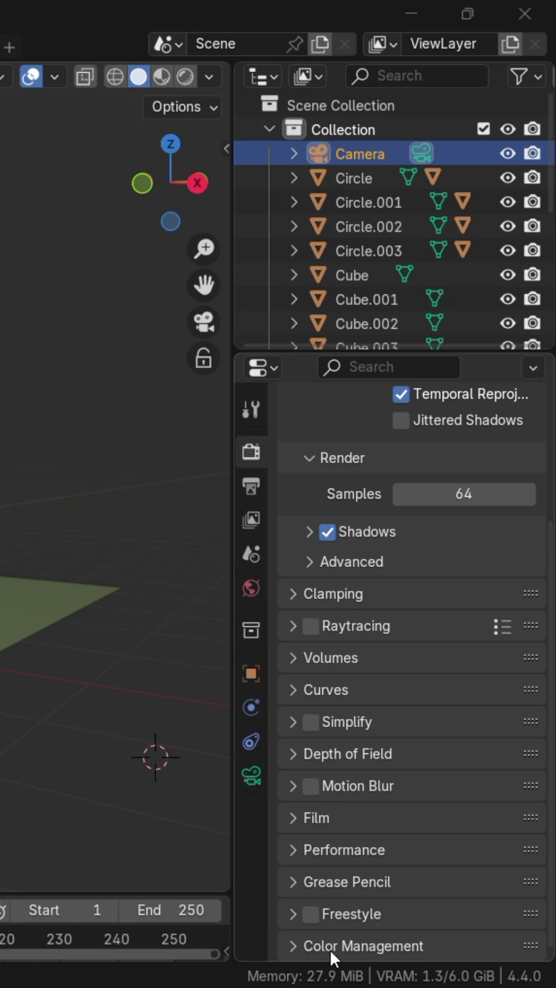
click(311, 915)
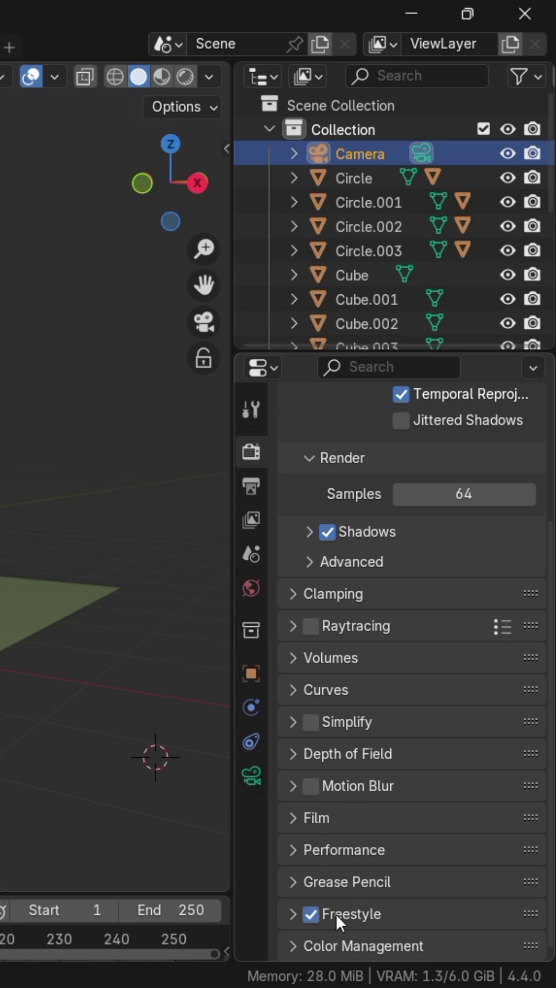
Set the Chaining Method under View Layer Freestyle Strokes to Sketchy
click(255, 517)
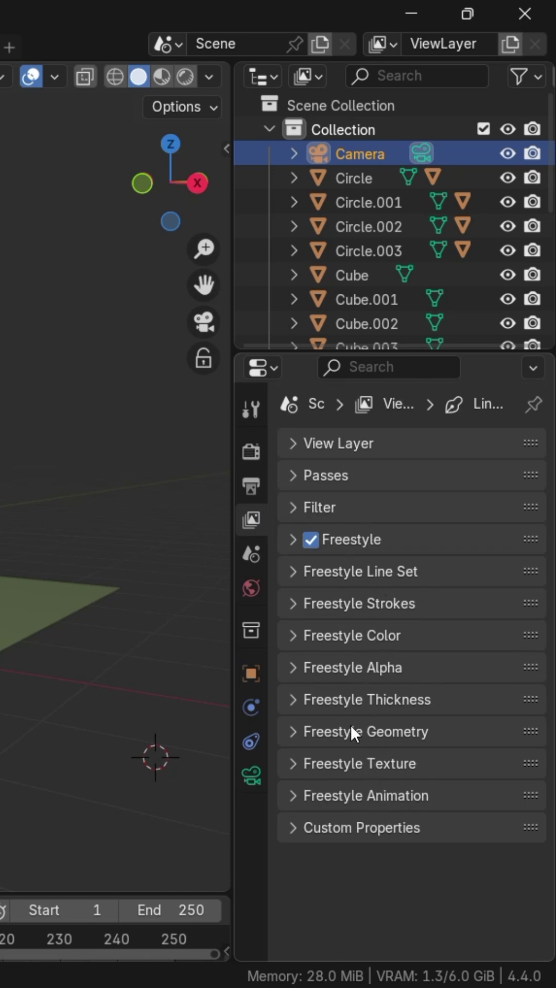
click(343, 605)
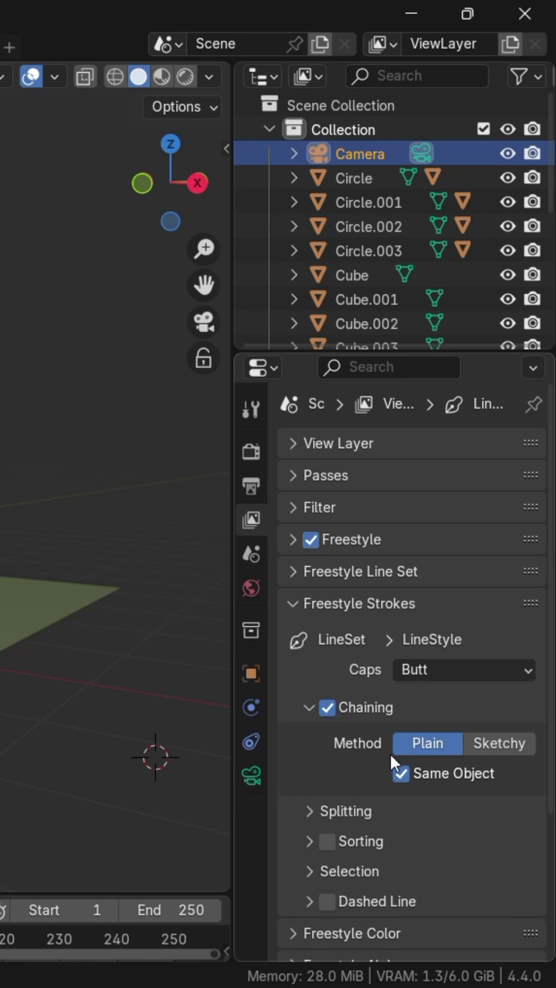
click(479, 746)
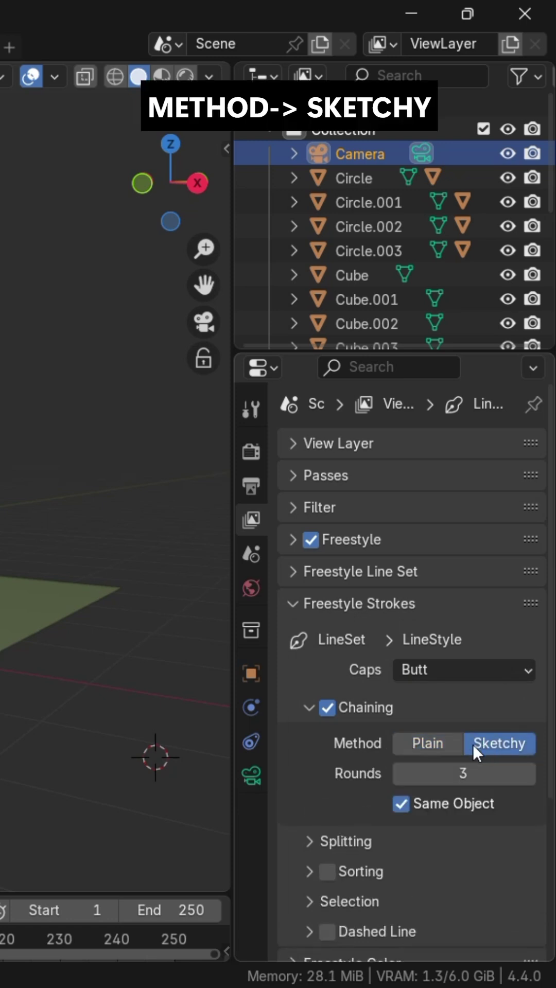
click(331, 603)
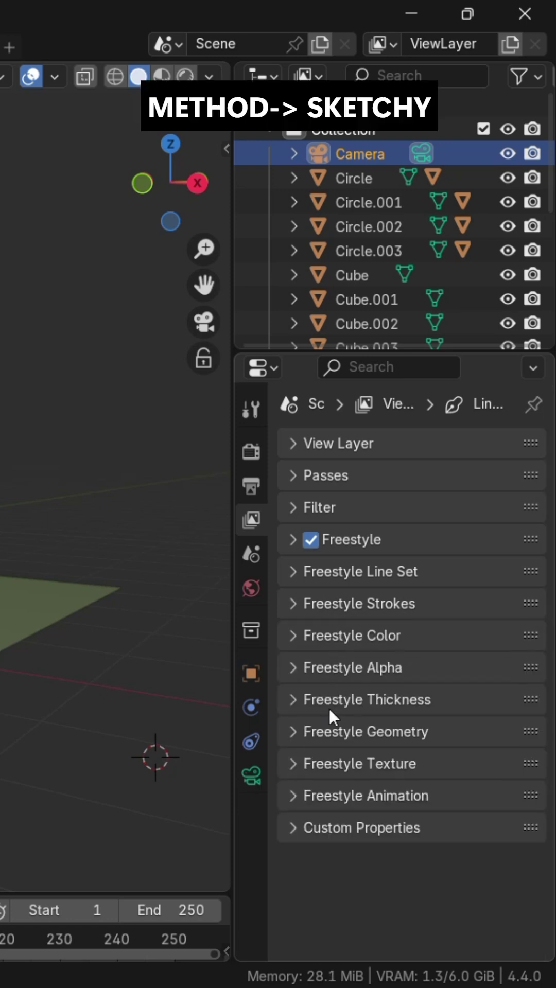
Set the Freestyle geometry Sampling value to 2.5
click(337, 736)
scroll(355, 745, down, 1)
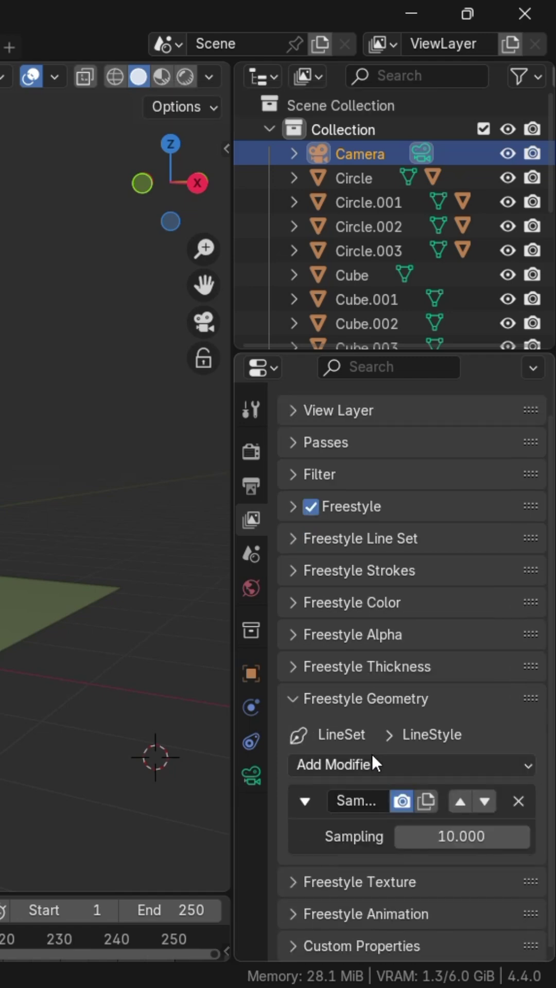
click(468, 837)
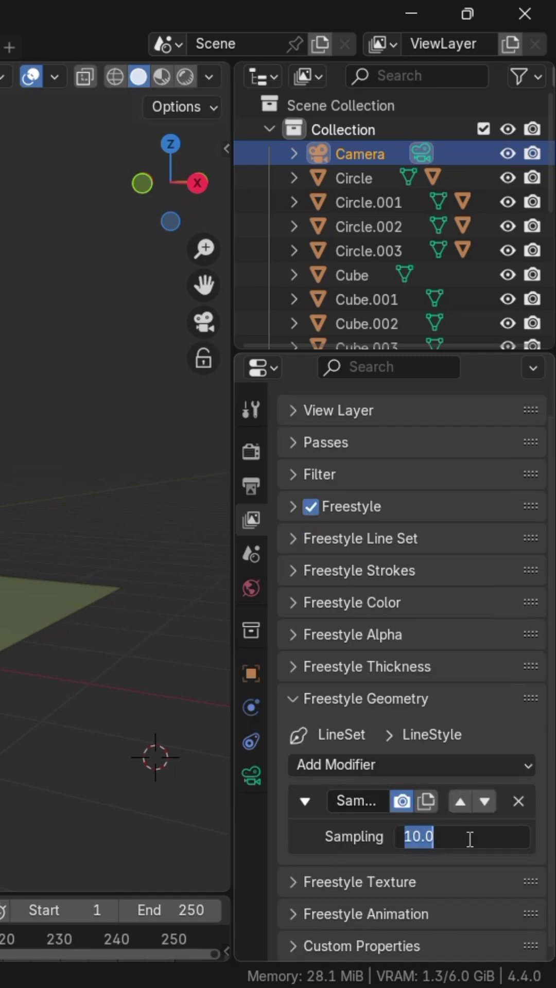
text(2)
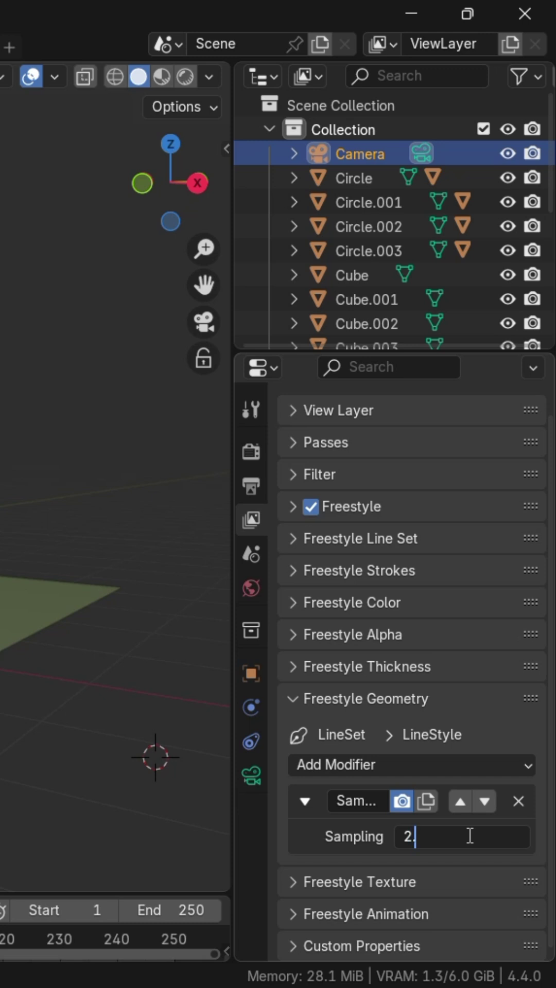
text(.5)
key(Return)
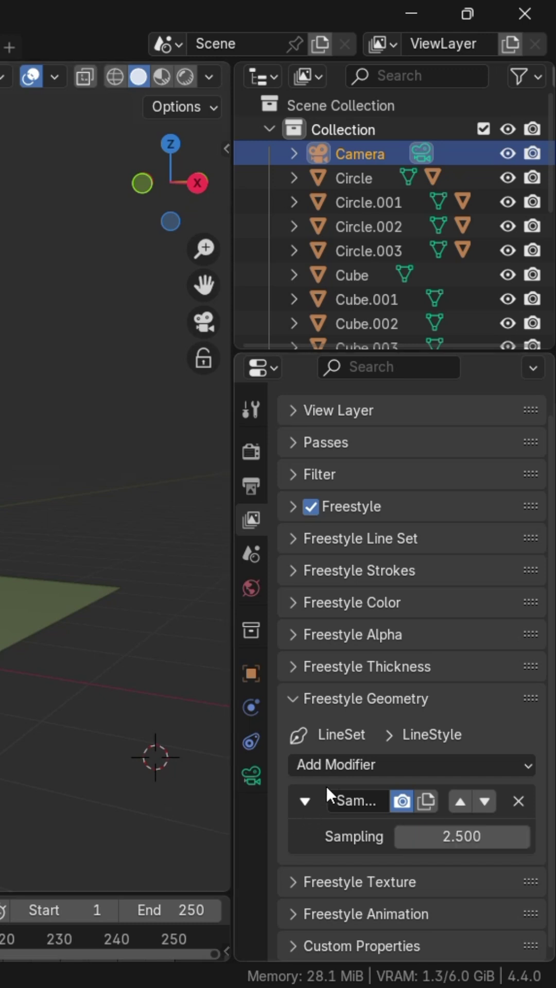
Add Tip Remover and Bézier Curve geometry modifiers, and set line base transparency to 0.913
click(332, 764)
click(345, 736)
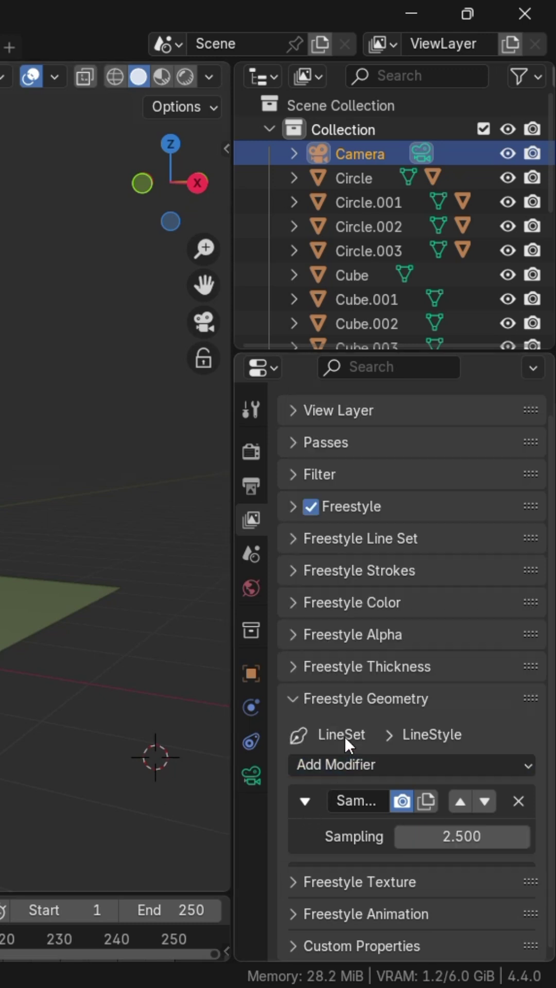
click(356, 769)
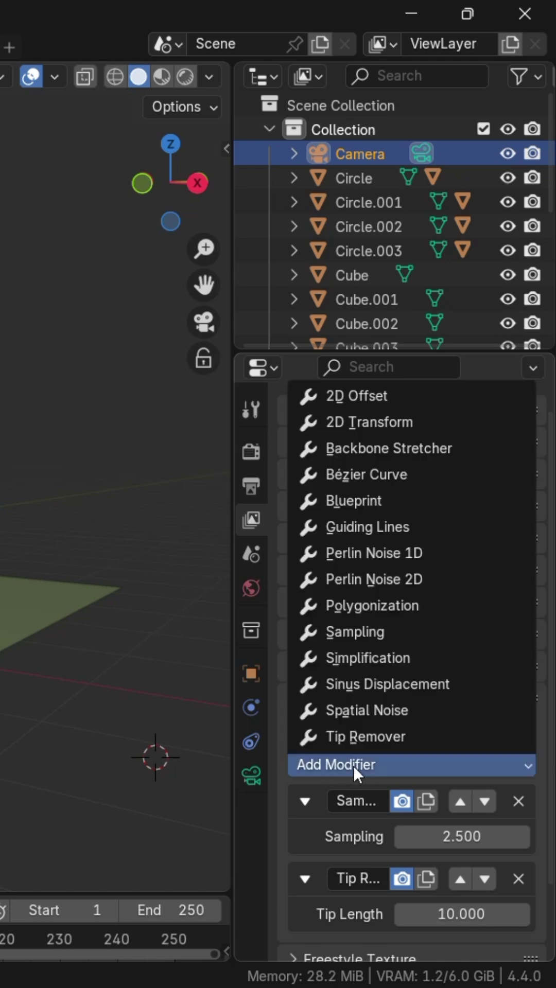
click(345, 476)
scroll(361, 890, down, 5)
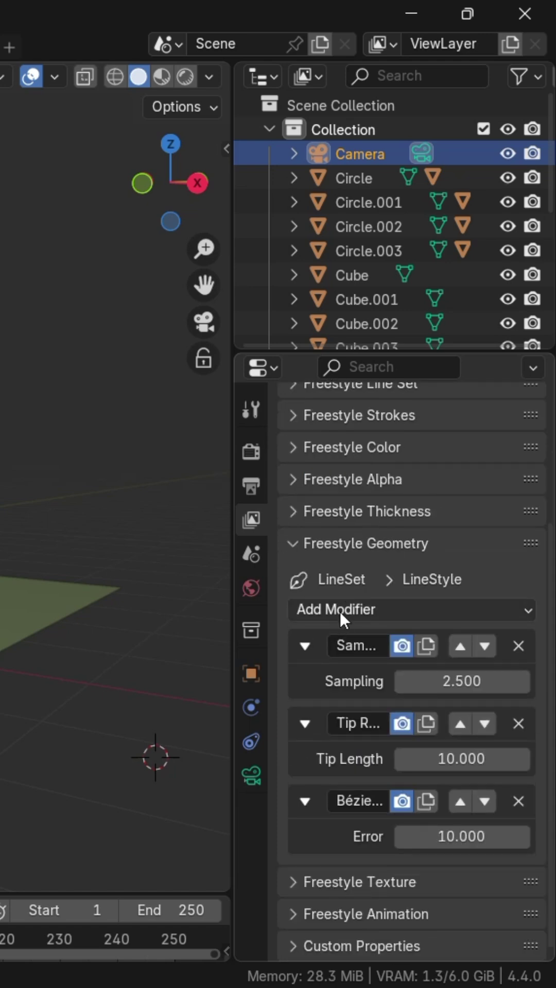
click(323, 543)
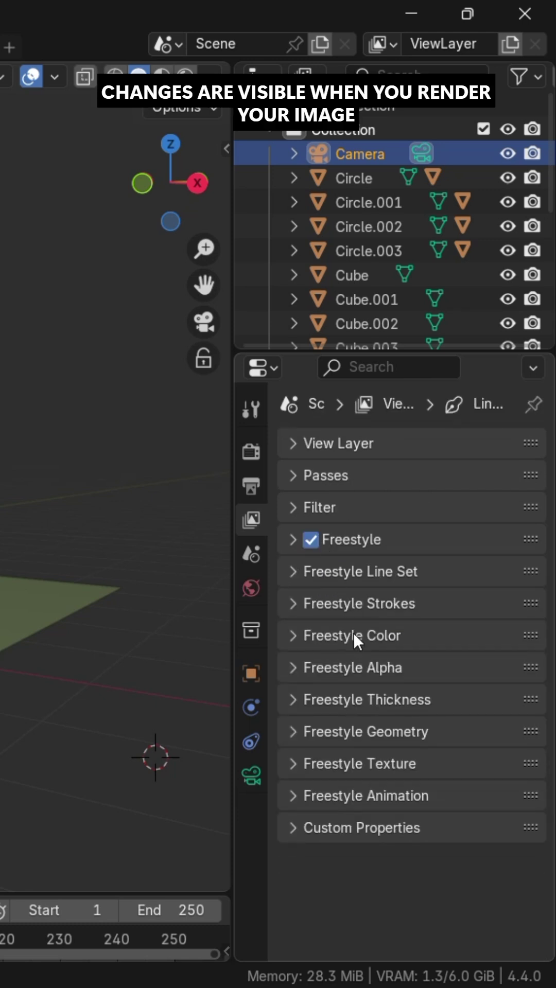
click(357, 666)
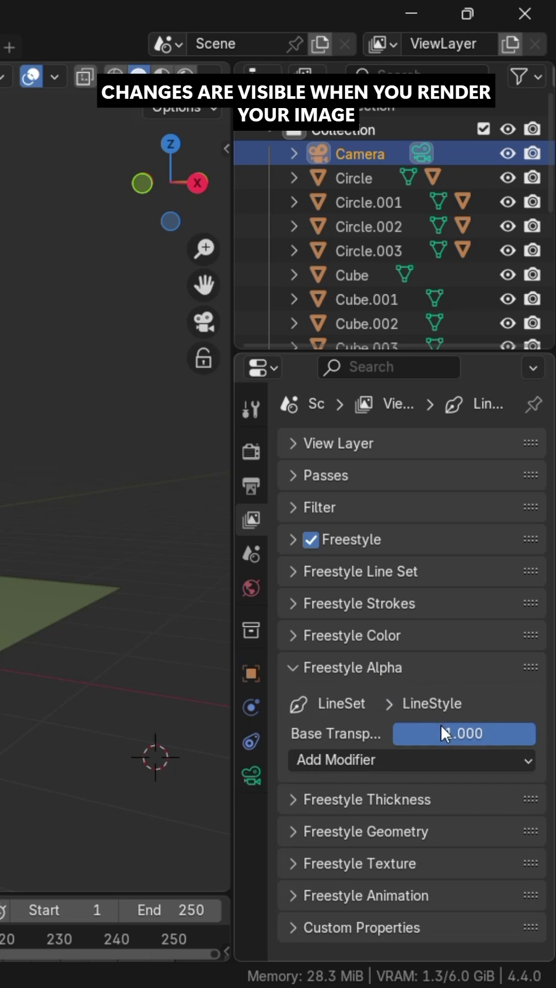
mouse_move(519, 729)
mouse_down()
mouse_move(506, 729)
mouse_move(480, 746)
mouse_up()
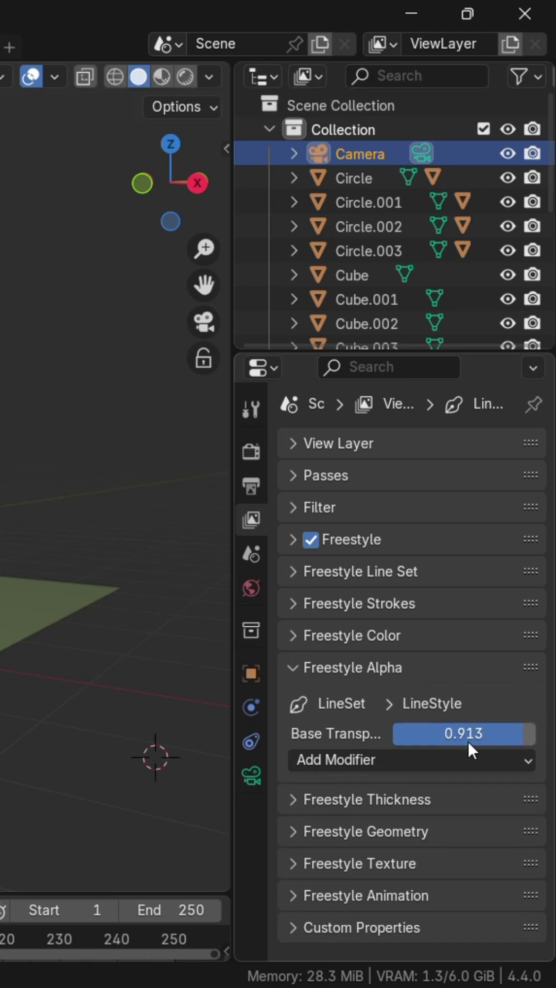
Try brighter shades and hues for the Freestyle line base colour, then return it to black
click(394, 669)
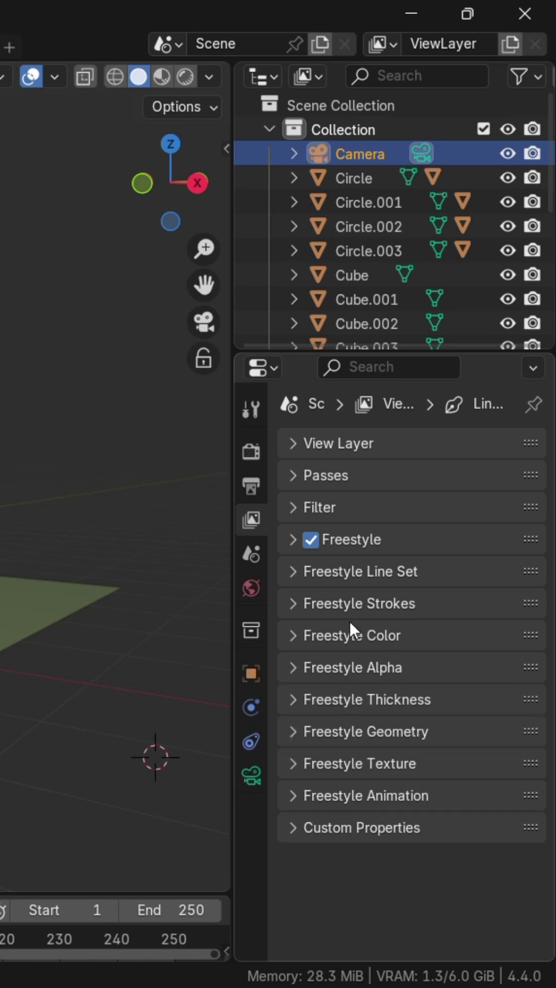
click(356, 636)
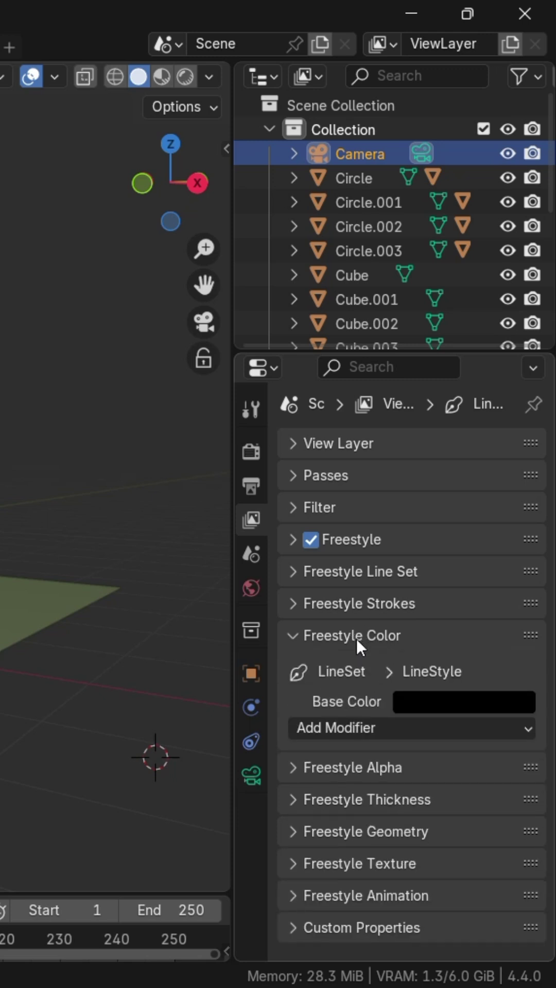
click(428, 702)
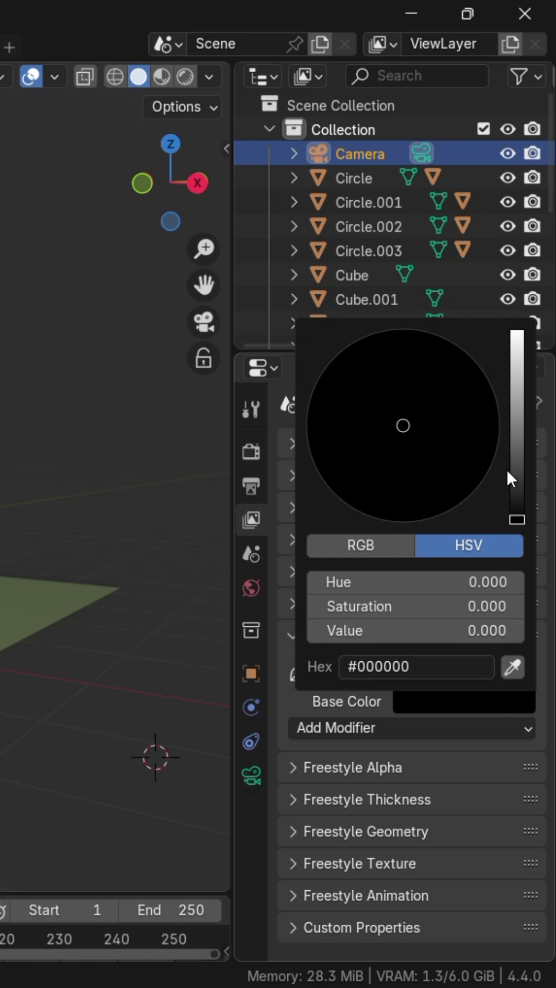
click(517, 430)
click(518, 373)
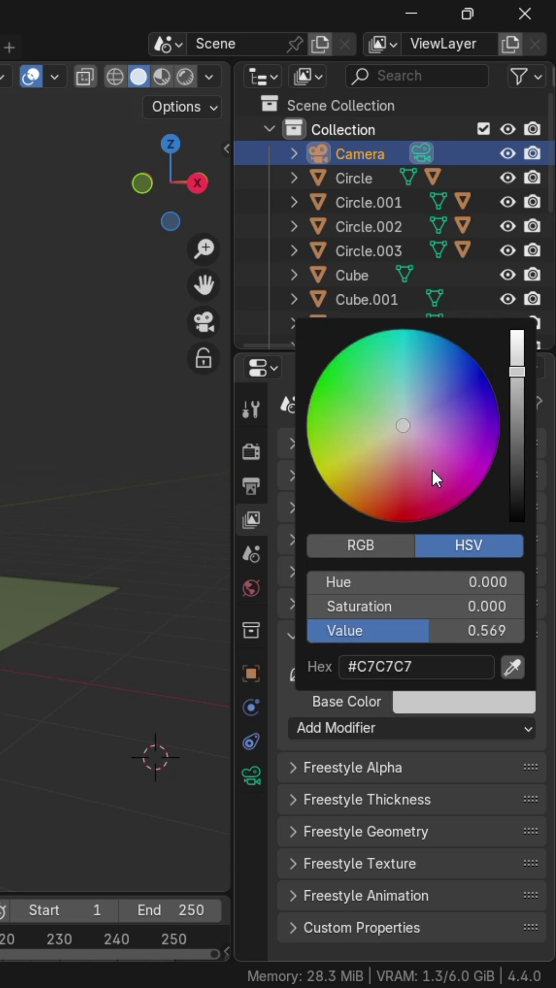
drag(420, 485, 405, 367)
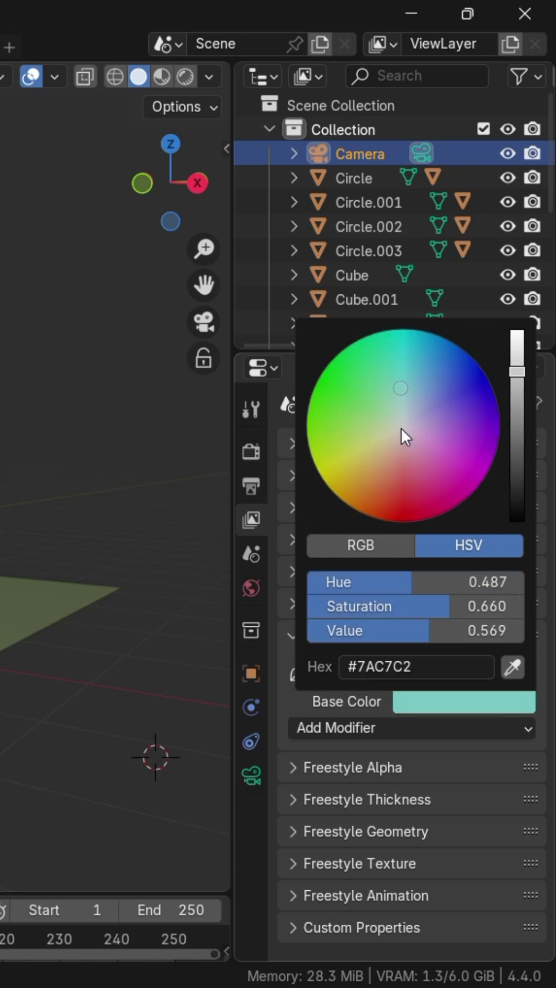
click(401, 426)
drag(517, 373, 516, 520)
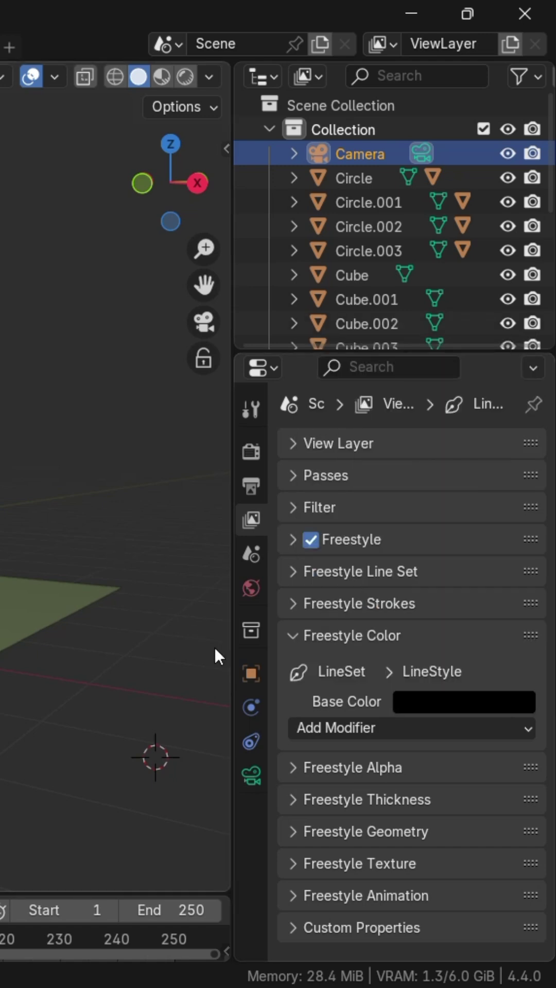
Make the World background colour a very pale pink-purple
click(251, 588)
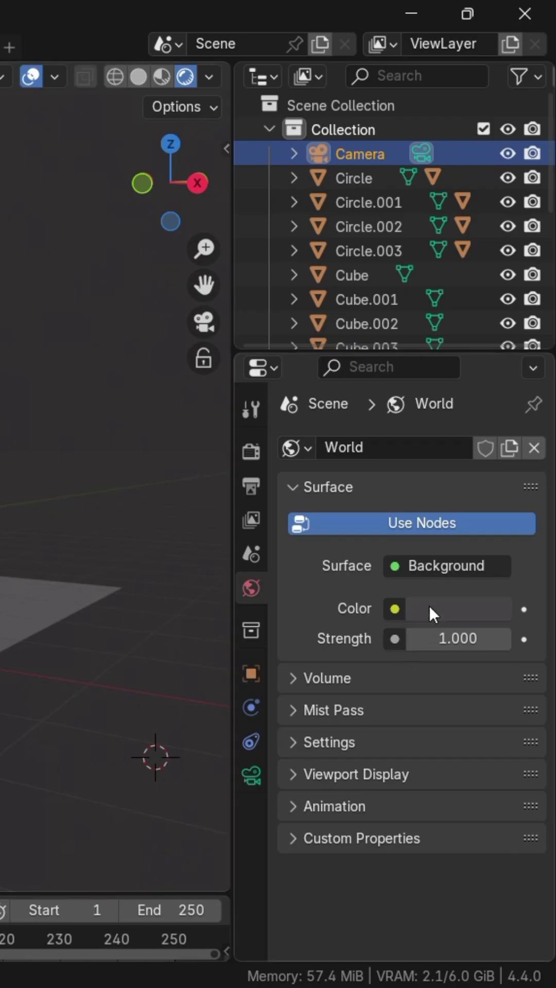
click(428, 609)
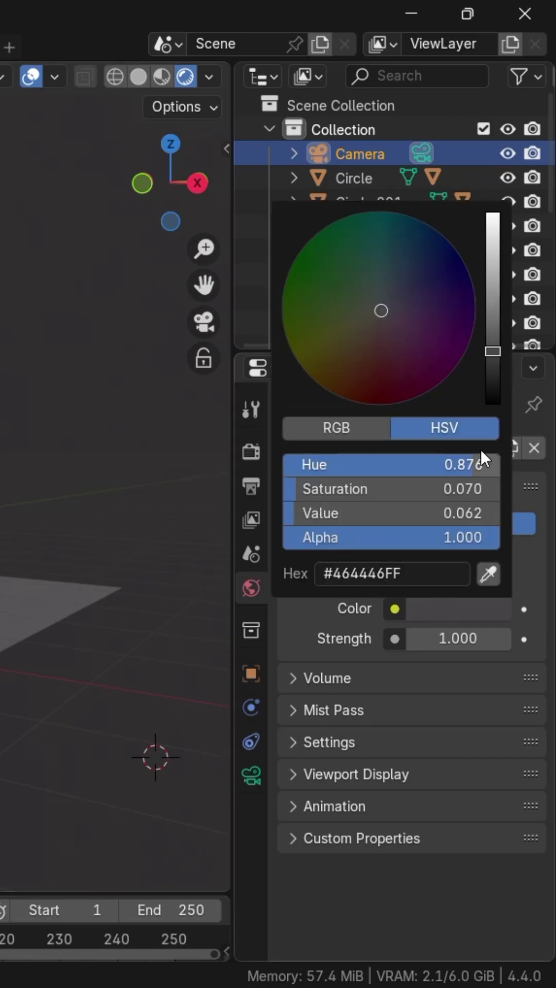
click(499, 252)
drag(495, 238, 492, 214)
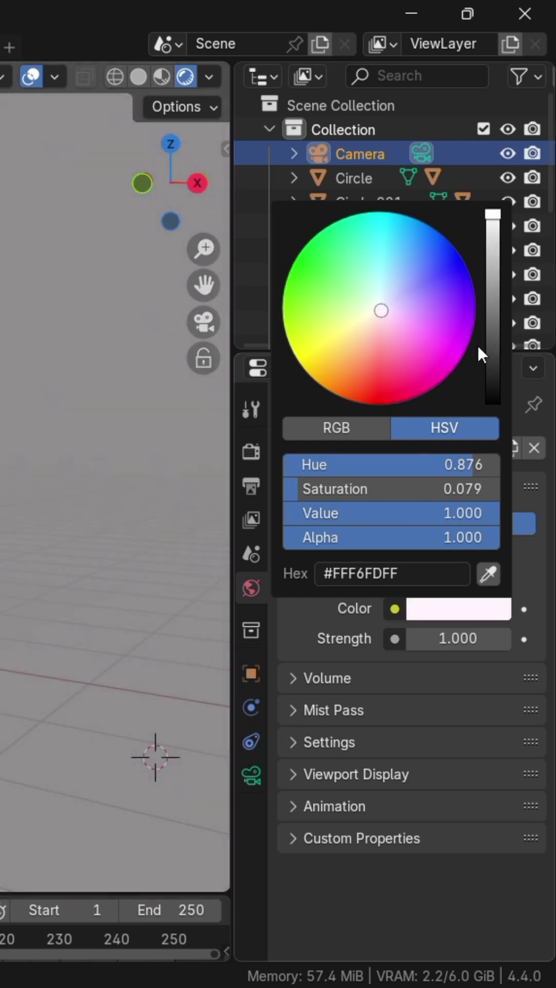
mouse_move(479, 355)
mouse_down()
mouse_move(443, 310)
mouse_move(425, 328)
mouse_up()
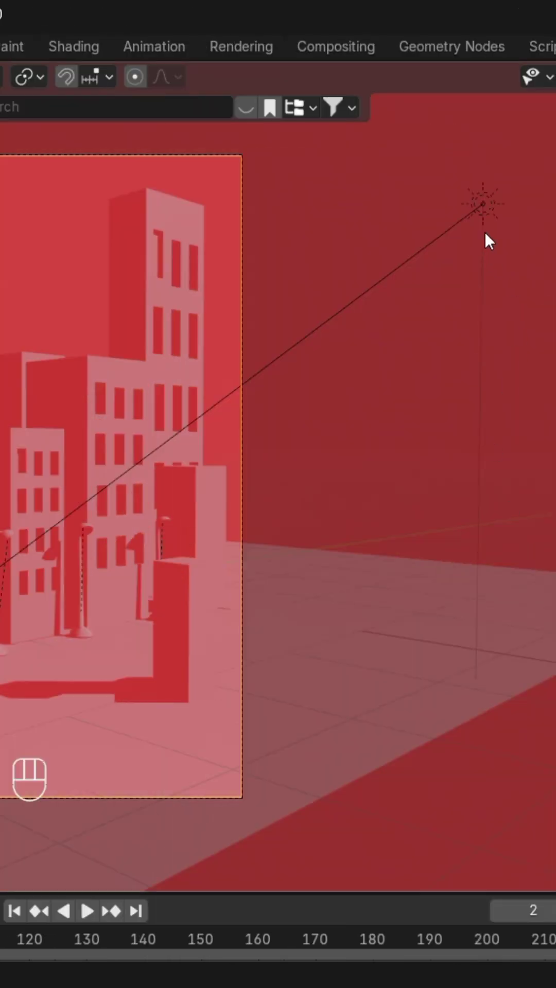
Select the sun lamp and make its light colour near-white after trying yellow and green
click(484, 214)
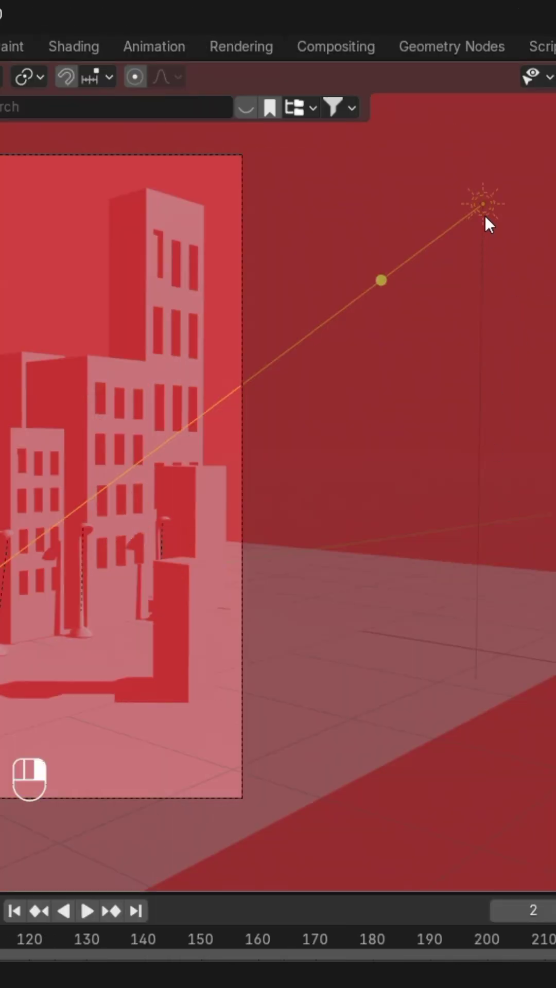
click(251, 776)
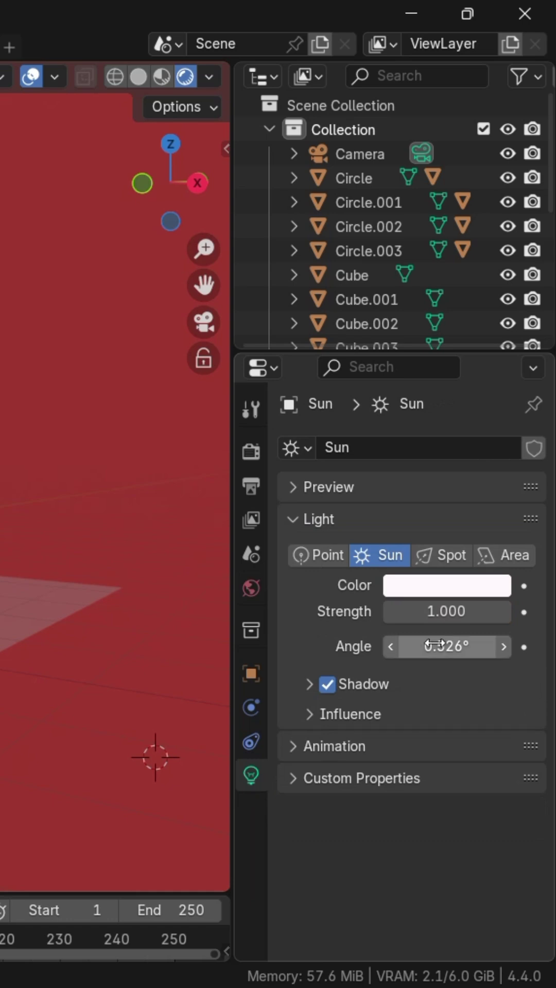
click(446, 585)
click(338, 349)
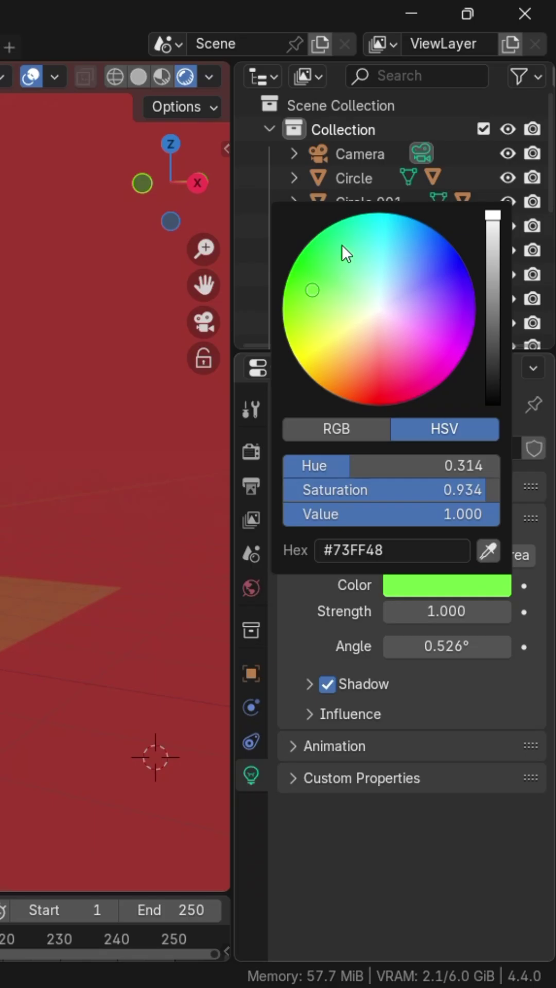
click(341, 243)
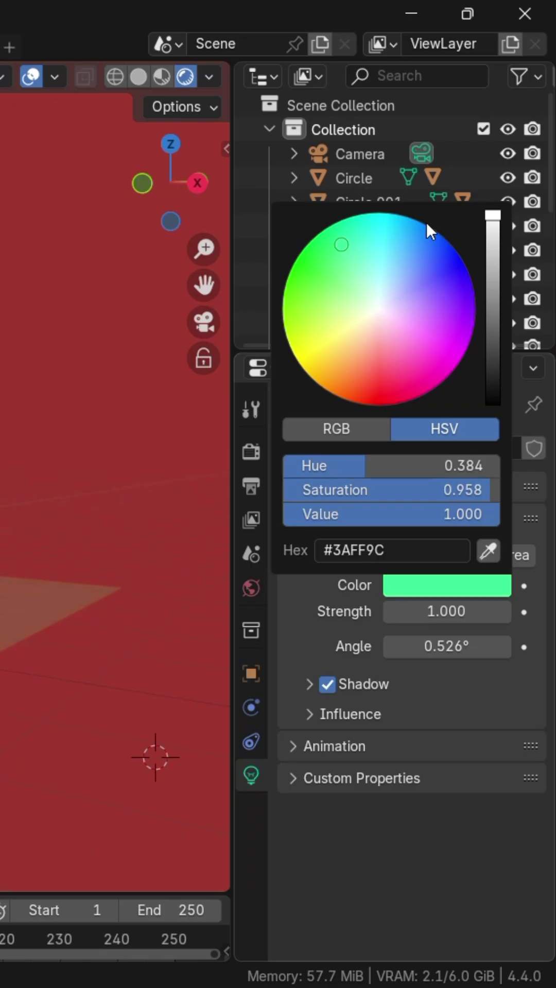
click(379, 309)
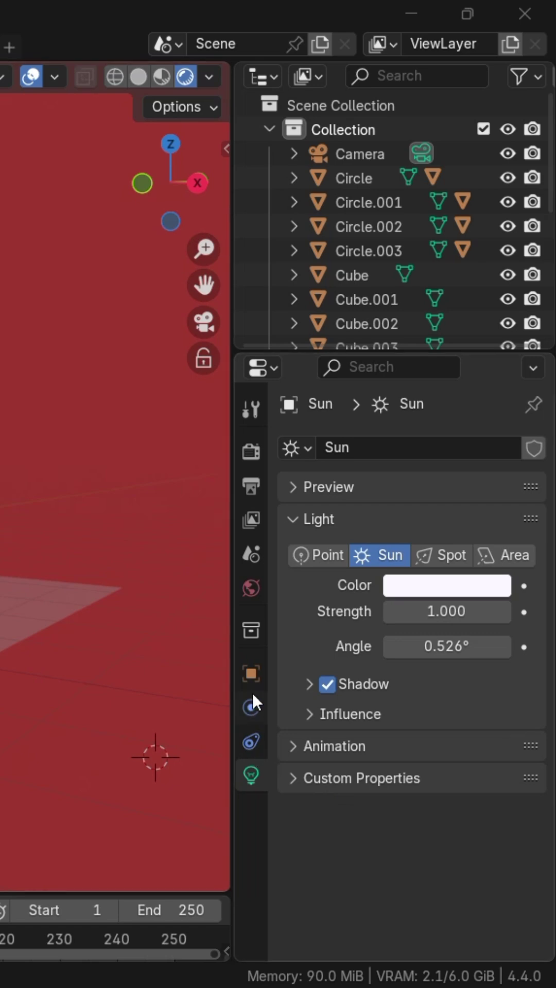
Change the World background colour from red to purple
click(251, 588)
click(430, 608)
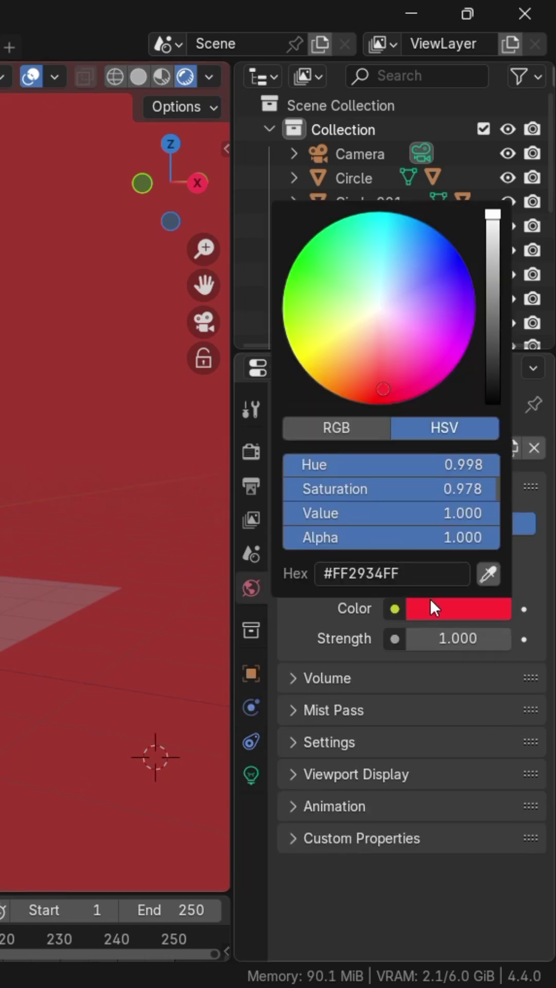
drag(394, 389, 438, 327)
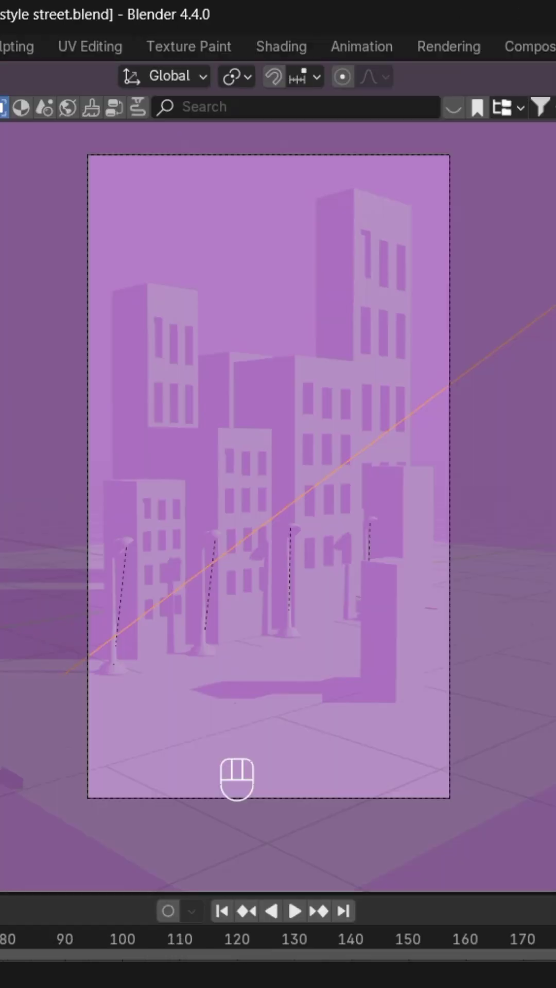